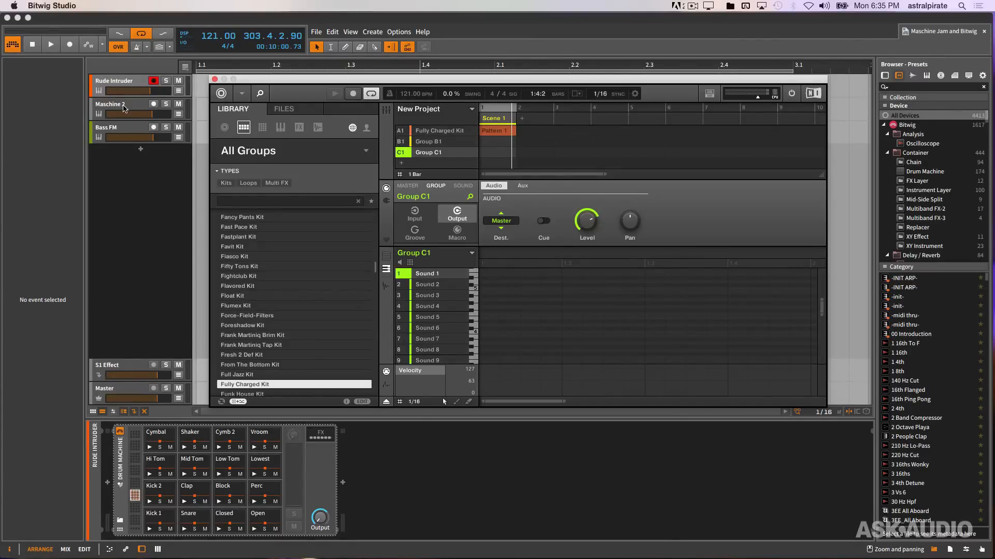
Step: Close and reopen the Maschine 2 plug-in window, and move it clear of the launcher tracks
click(214, 79)
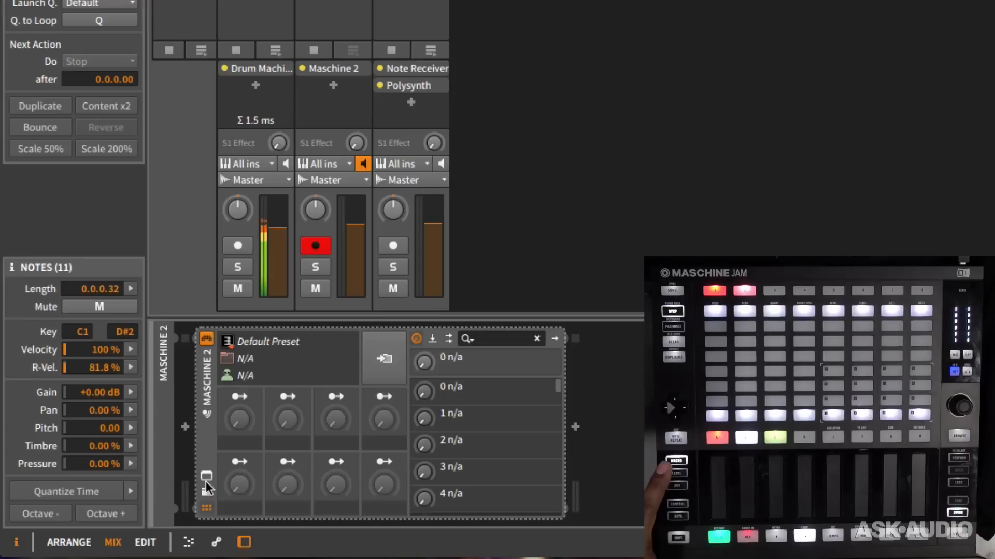
click(206, 478)
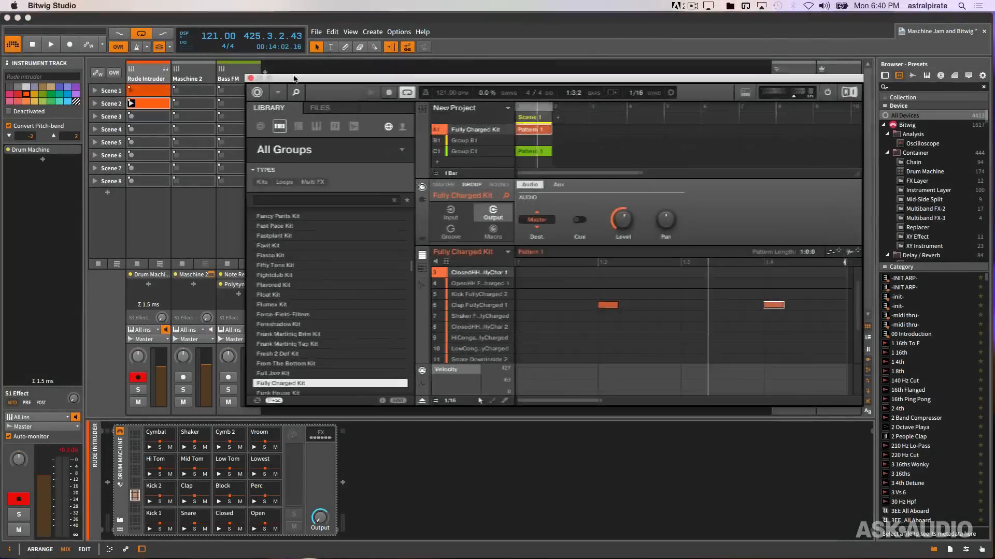
drag(293, 80, 313, 70)
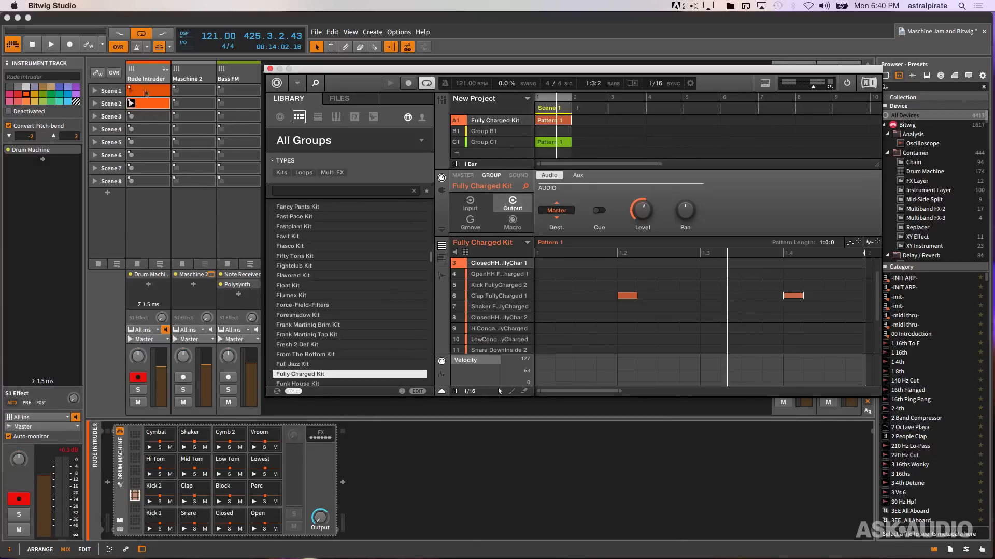
Step: Route the Rude Intruder track's audio output to the Maschine 2 track
click(149, 69)
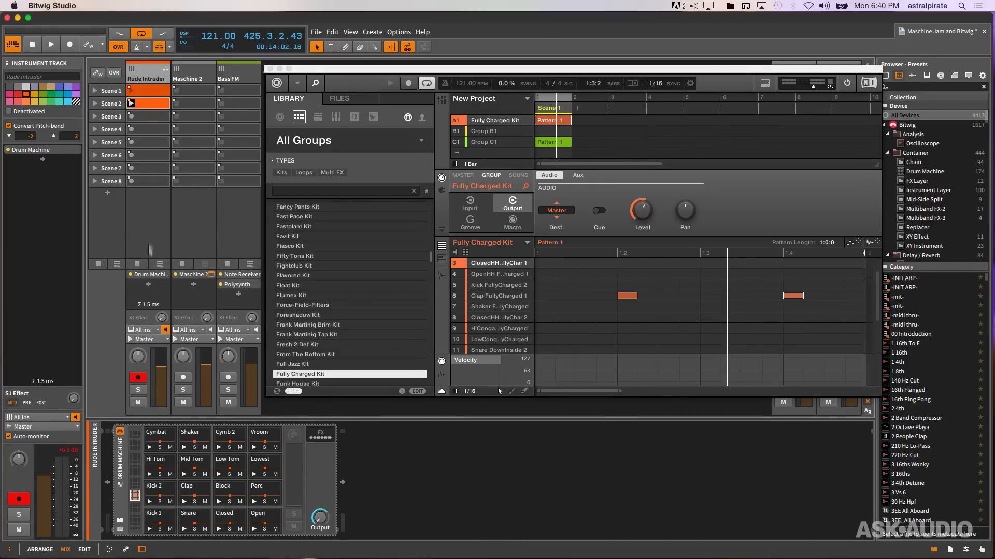
click(145, 341)
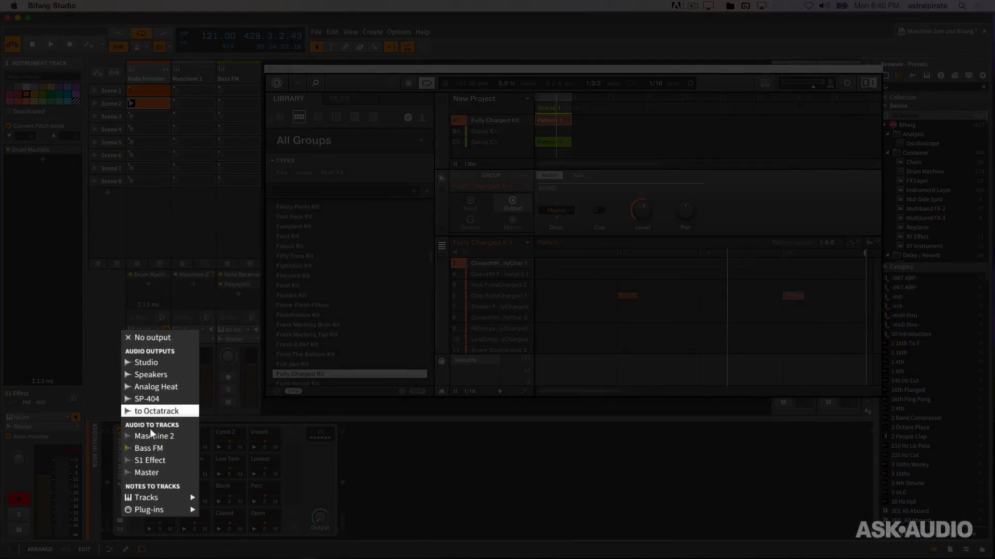
click(153, 436)
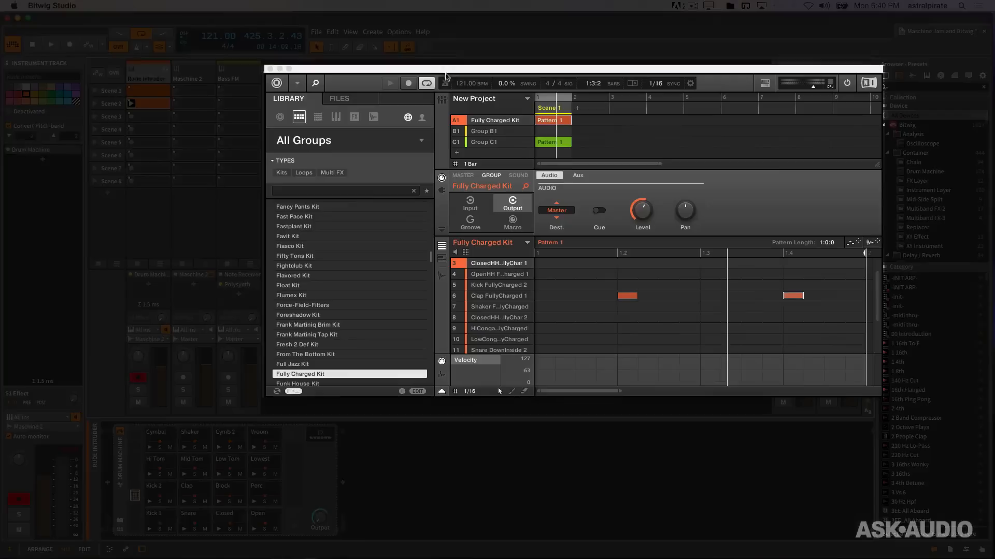
Step: Select Group B1 in Maschine and show the input settings of its Sound 1
click(447, 72)
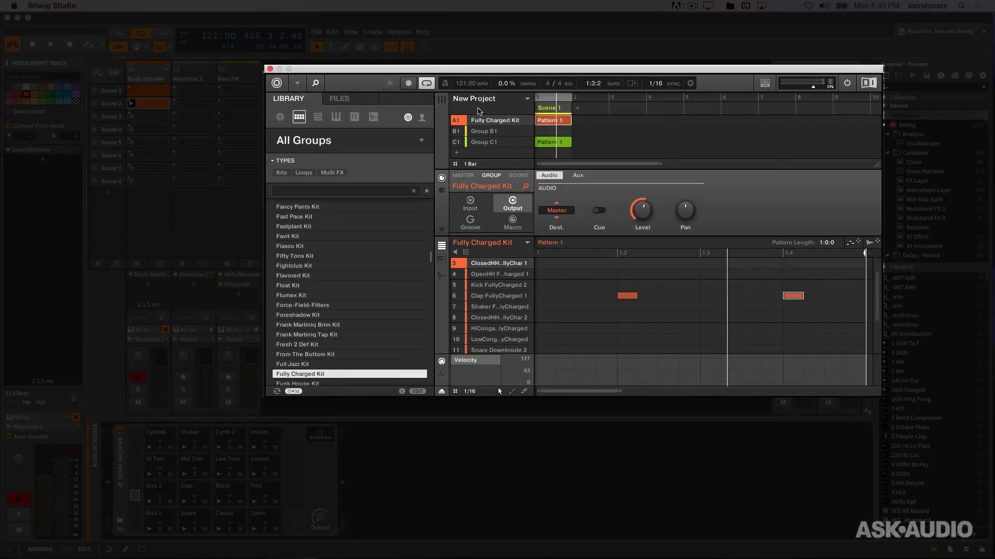
click(477, 134)
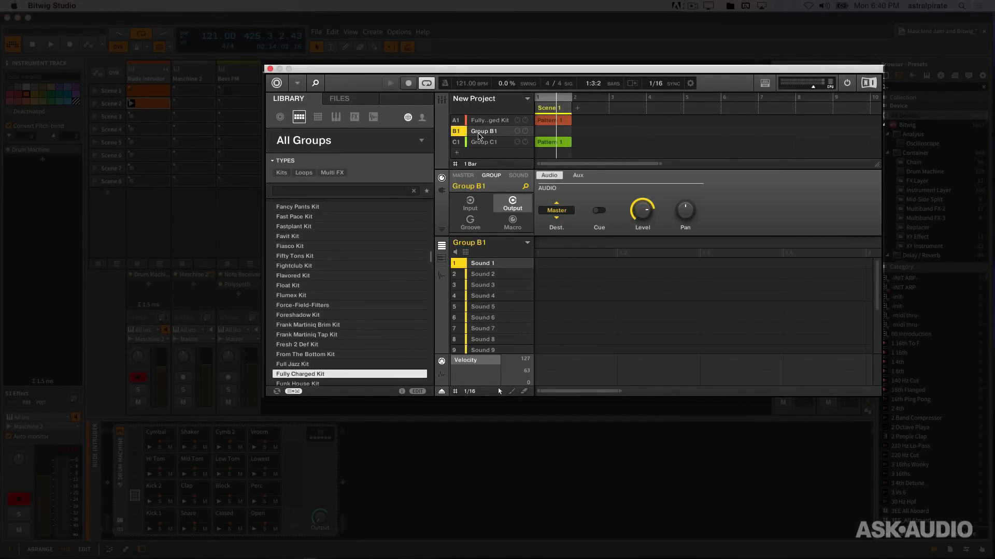
click(471, 206)
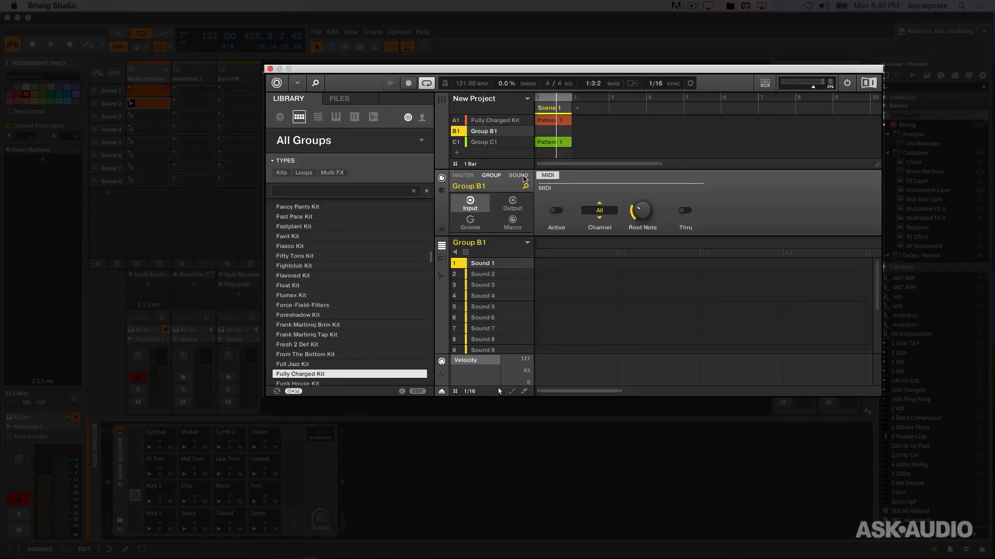
click(519, 175)
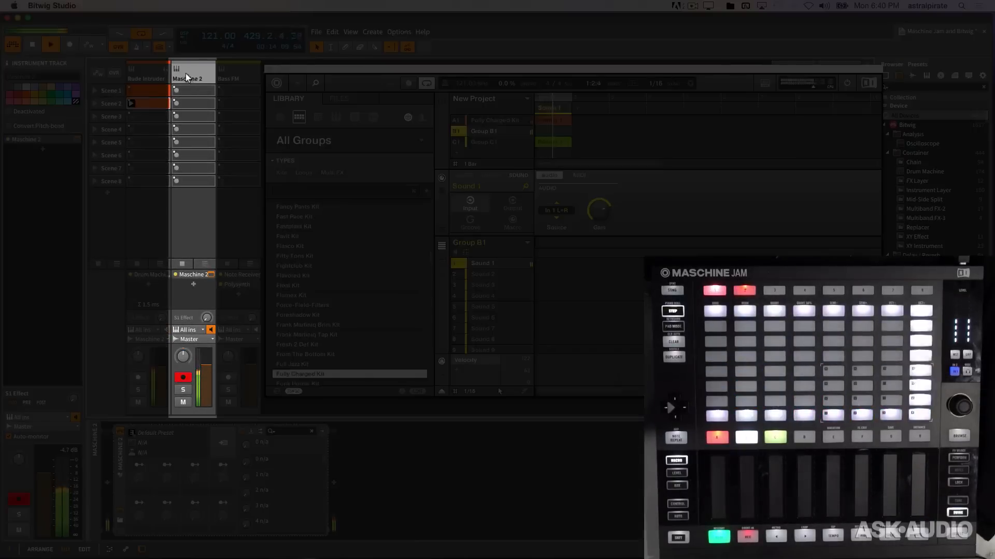
Step: Mute and unmute the Maschine 2 track to check that the drums pass through it
click(179, 402)
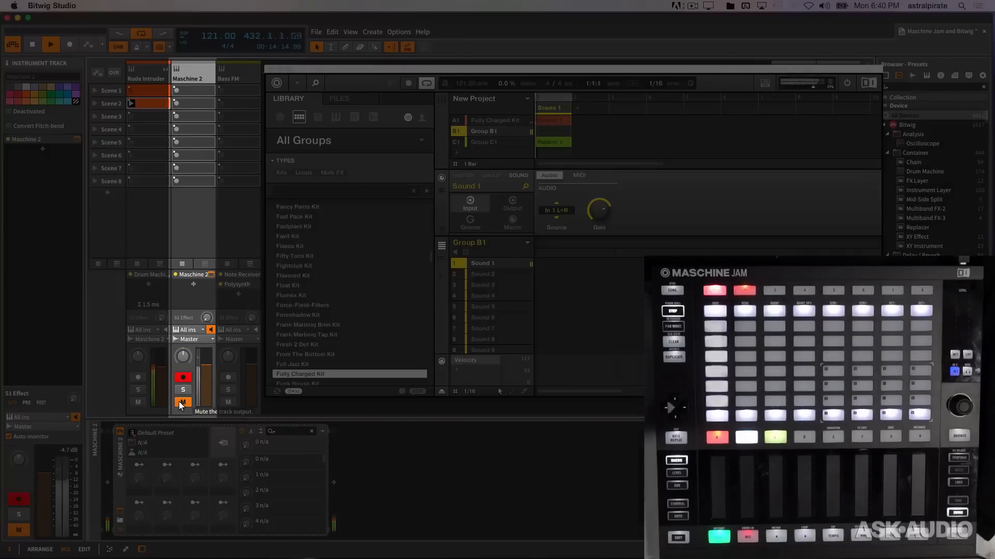
click(179, 402)
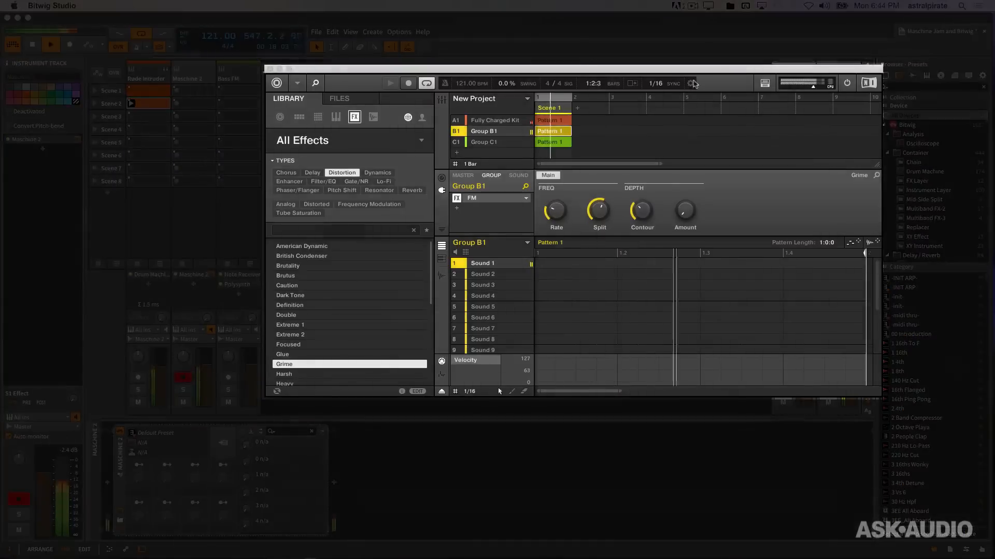
Step: Examine the MIDI Scene Change and MIDI Lock Change options in Maschine's sync settings
click(691, 83)
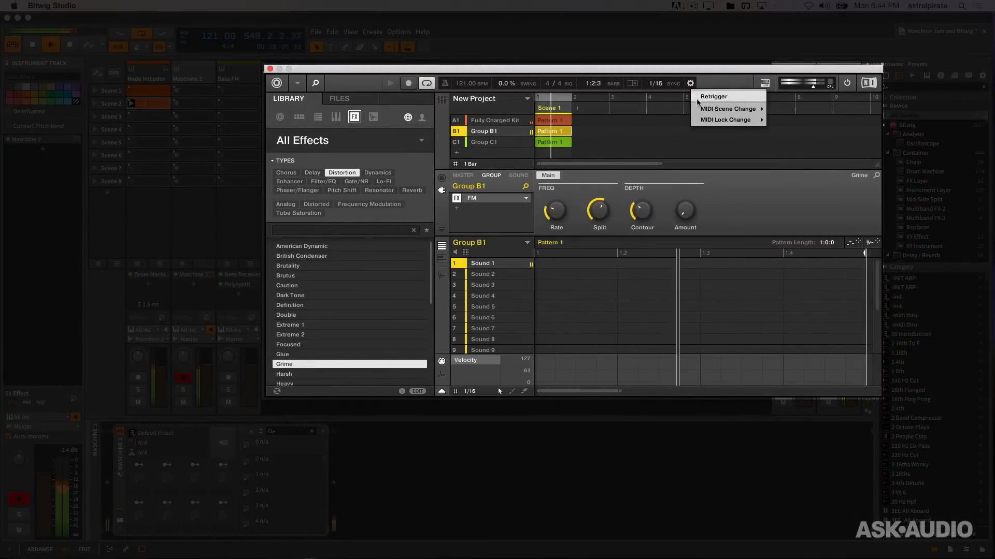
mouse_move(701, 110)
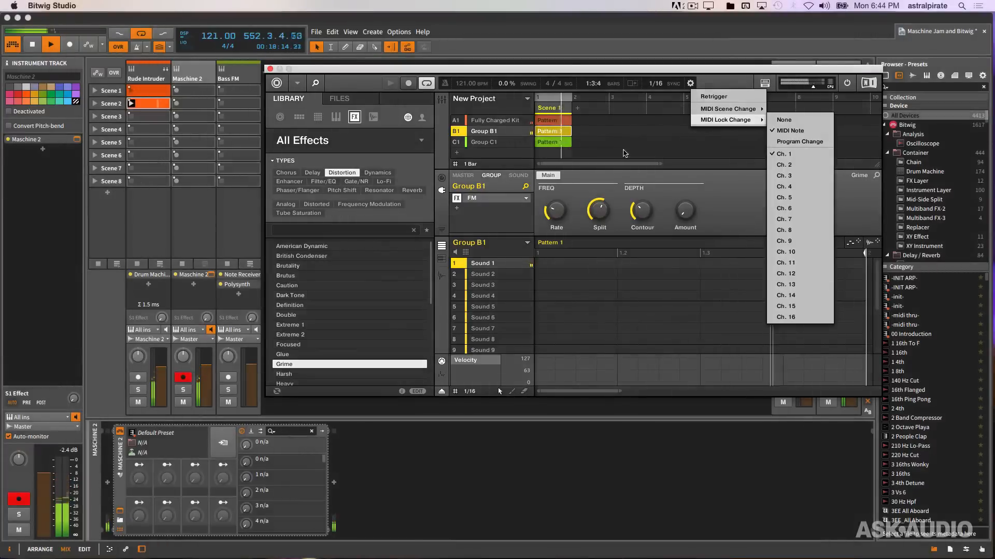
click(624, 152)
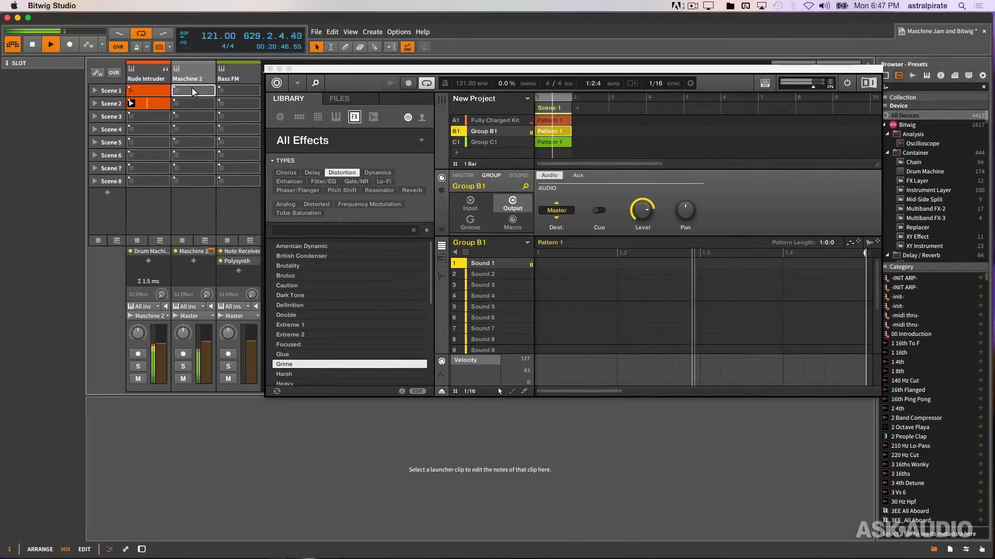
Step: Create a launcher clip on the Maschine 2 track in Scene 1 and add a C-2 note at its start
double_click(192, 90)
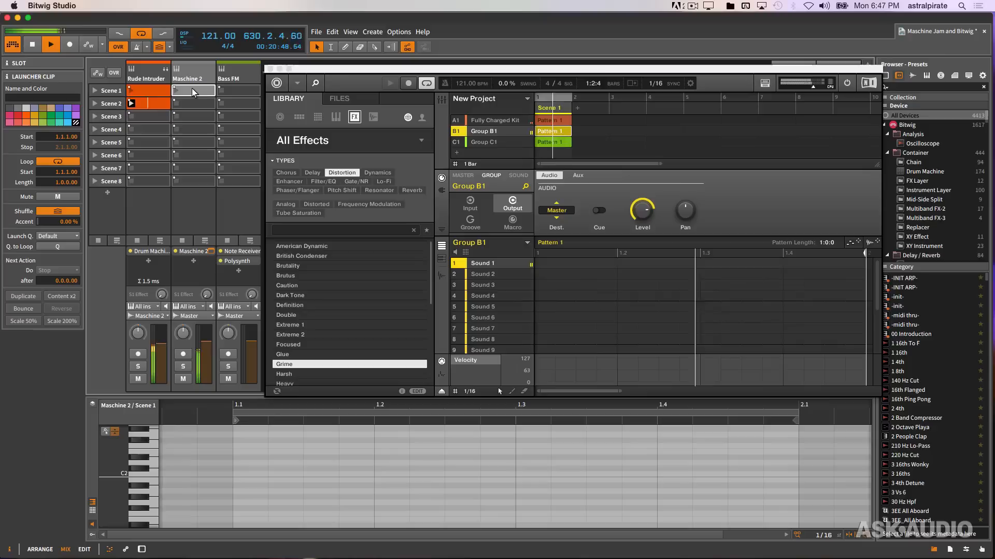
scroll(244, 472, down, 10)
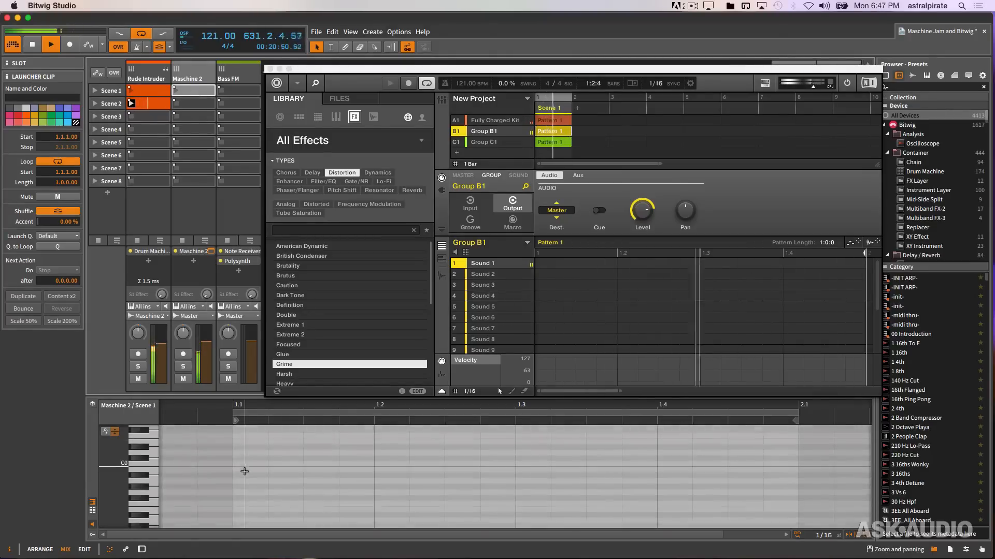
double_click(246, 523)
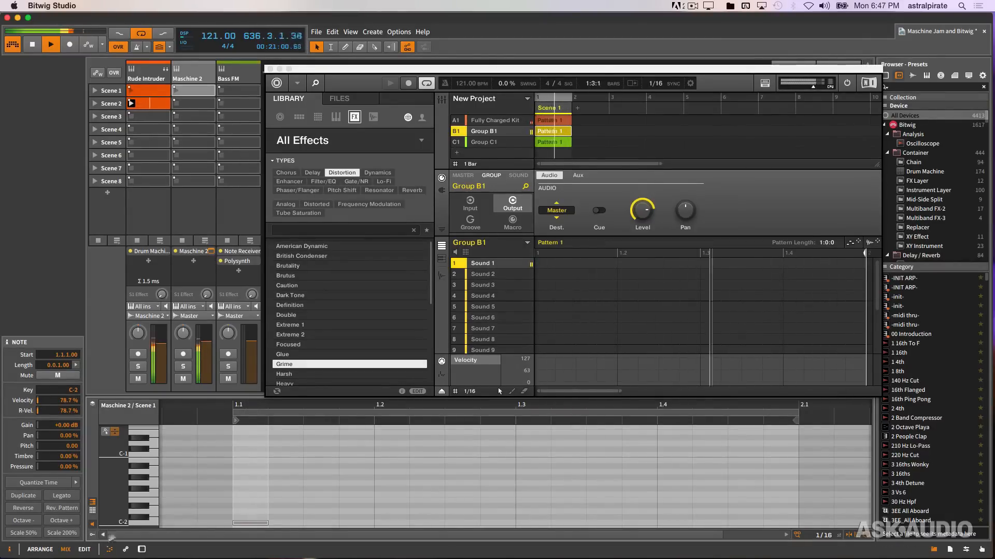
Step: Add a Scene 2 clip on the Maschine 2 track with a single C#-2 note at its start
click(194, 91)
click(192, 104)
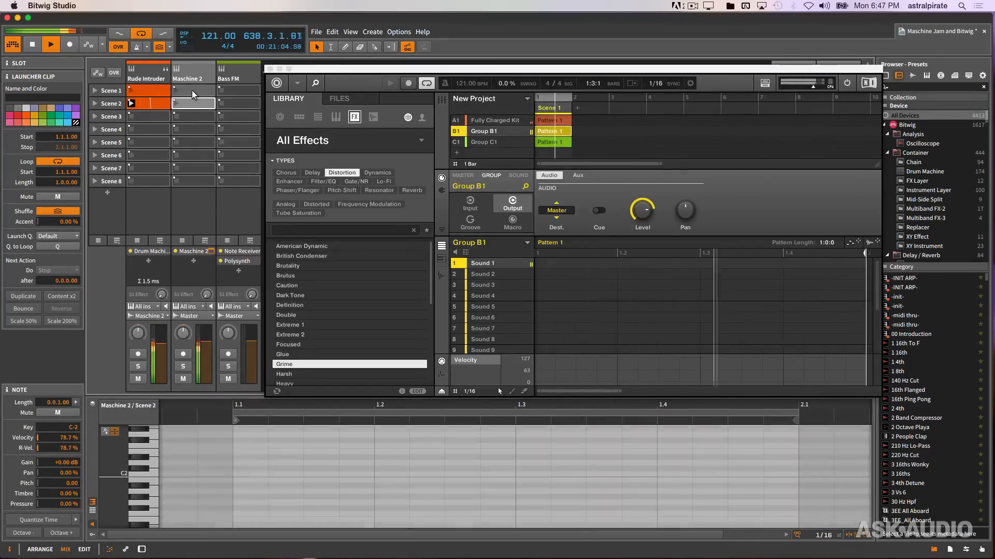
scroll(251, 476, down, 5)
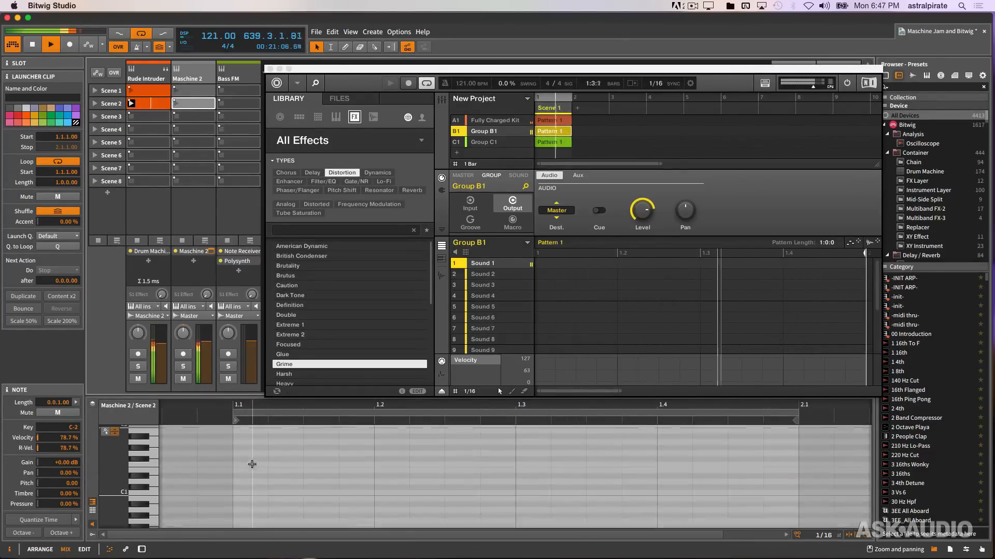
click(252, 524)
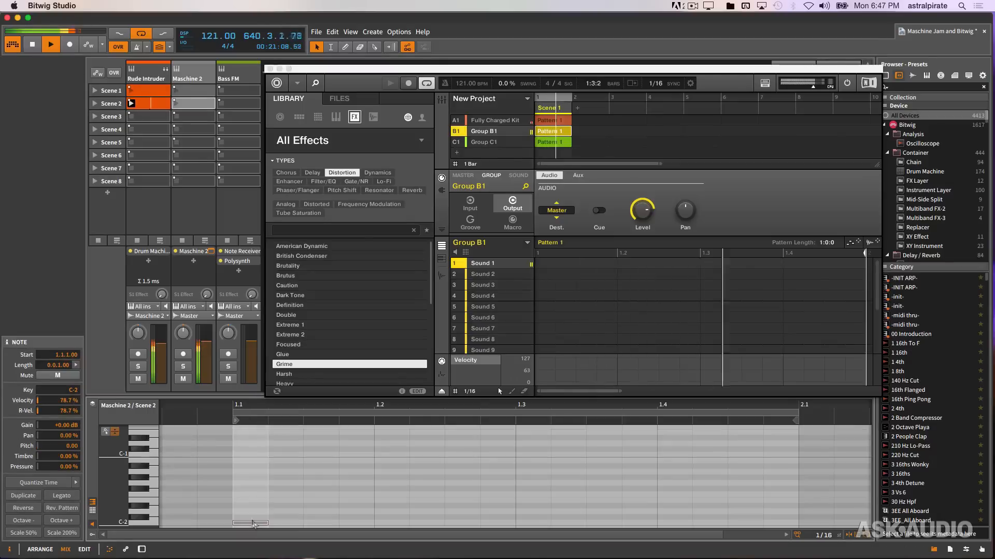
drag(252, 522, 253, 516)
Step: Copy the Maschine 2 track's Scene 2 clip to Scene 3 and move its note to D-2
drag(194, 101, 191, 117)
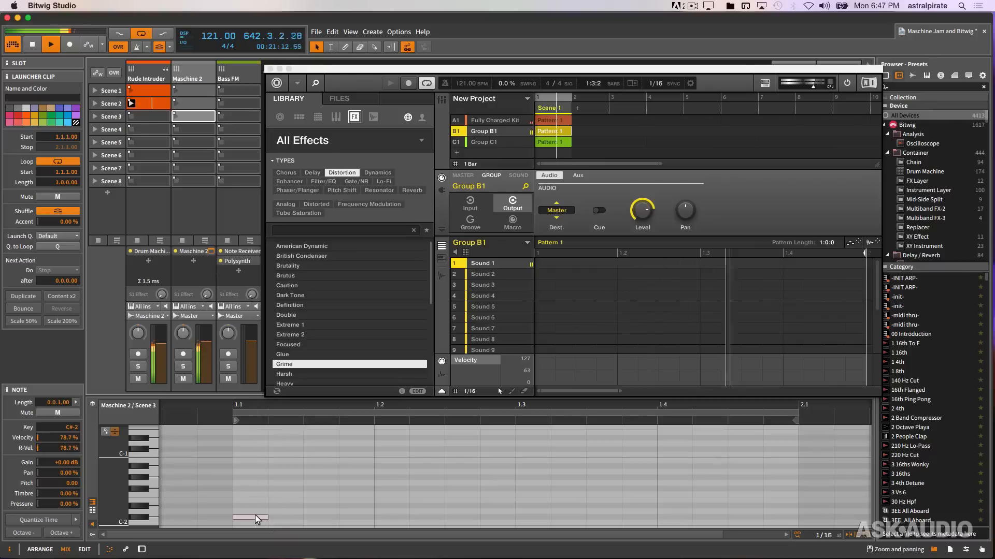
click(257, 519)
drag(255, 519, 256, 513)
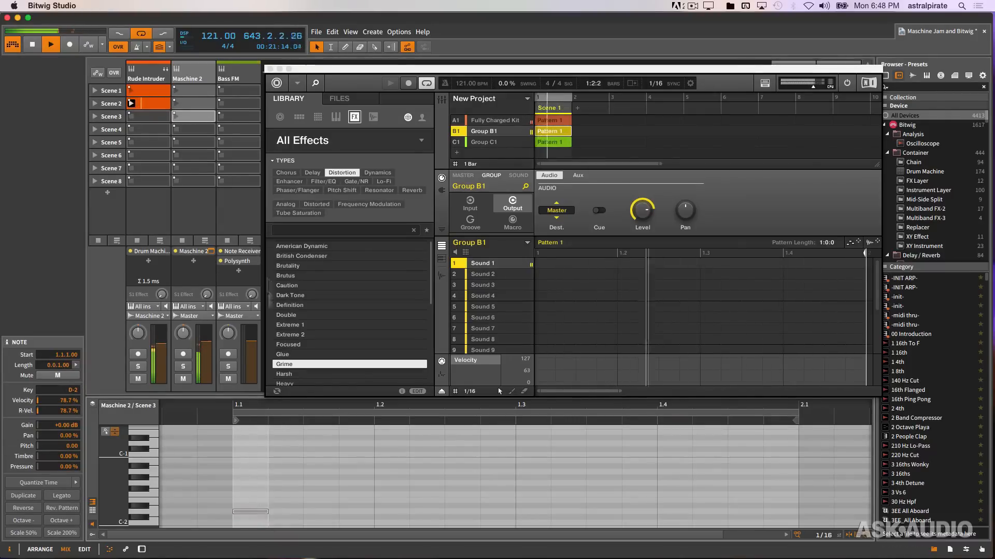
Step: Duplicate the Scene 3 clip into Scene 4 on the Maschine 2 track and move its note to D#-2
click(183, 115)
key(super+d)
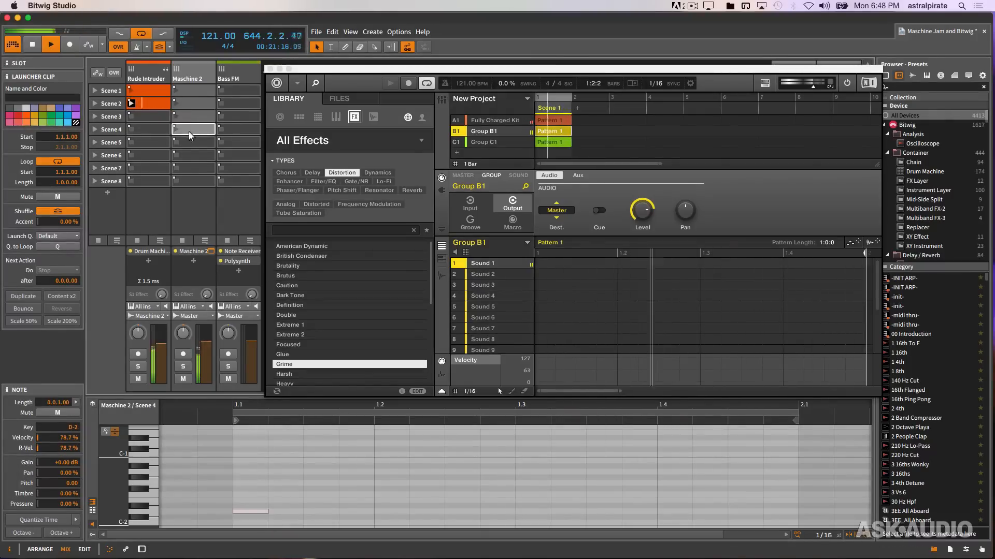
click(262, 511)
drag(263, 510, 262, 506)
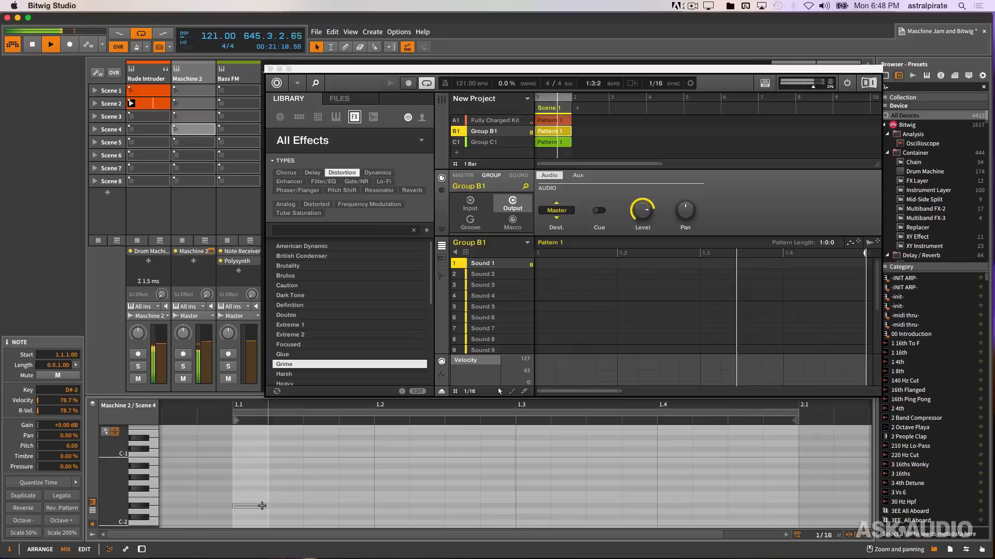
Step: Duplicate the Scene 4 clip into Scene 5 on the Maschine 2 track and raise its note by one semitone
click(191, 131)
click(192, 142)
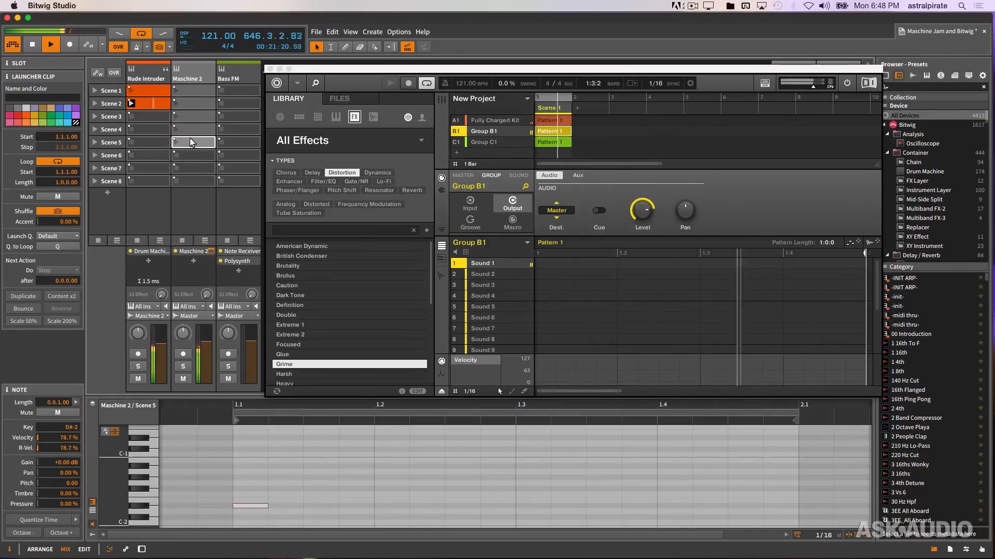
click(251, 506)
drag(250, 506, 252, 499)
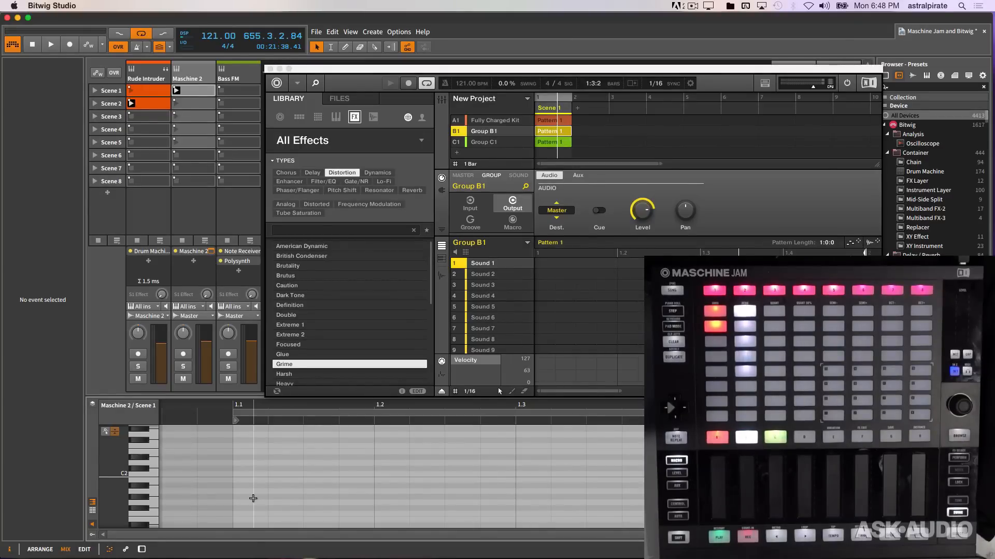
Step: Select Group C1 in Maschine, and show the Bass FM track's device chain with its Note Receiver selected
click(477, 140)
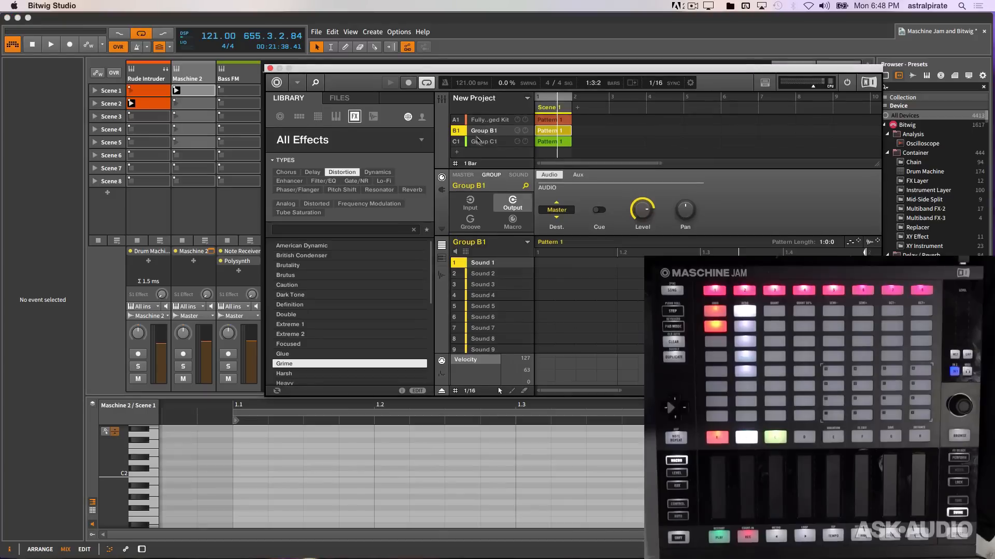
click(477, 143)
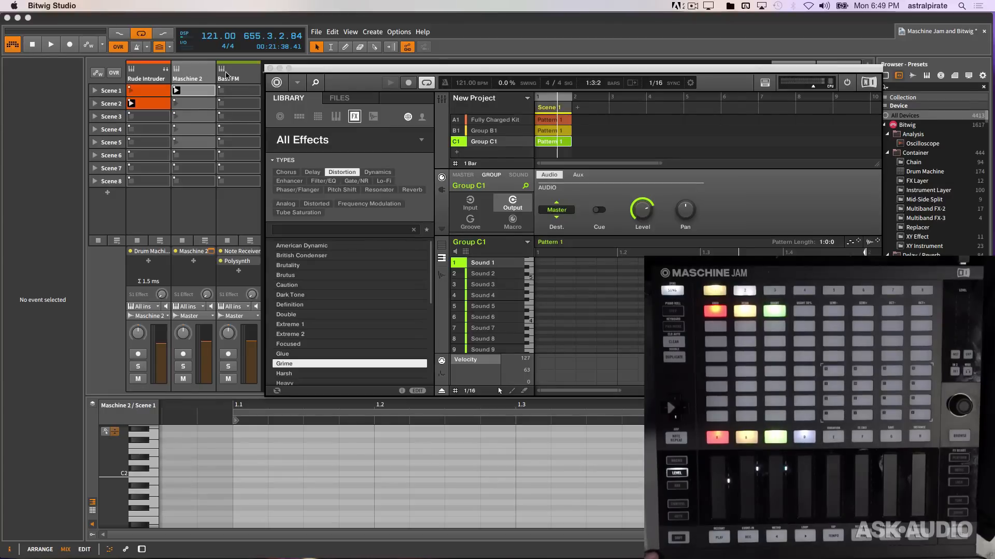
click(227, 75)
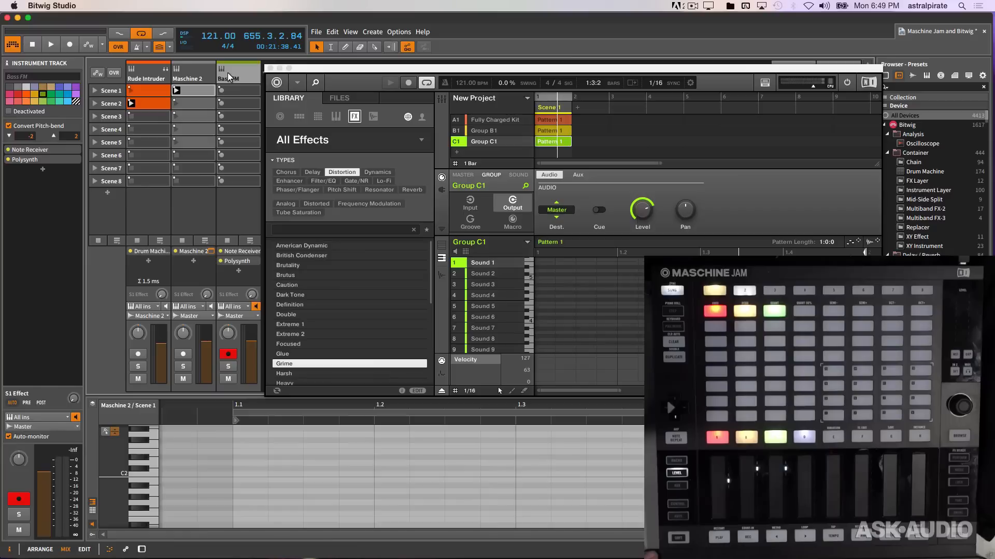
double_click(228, 77)
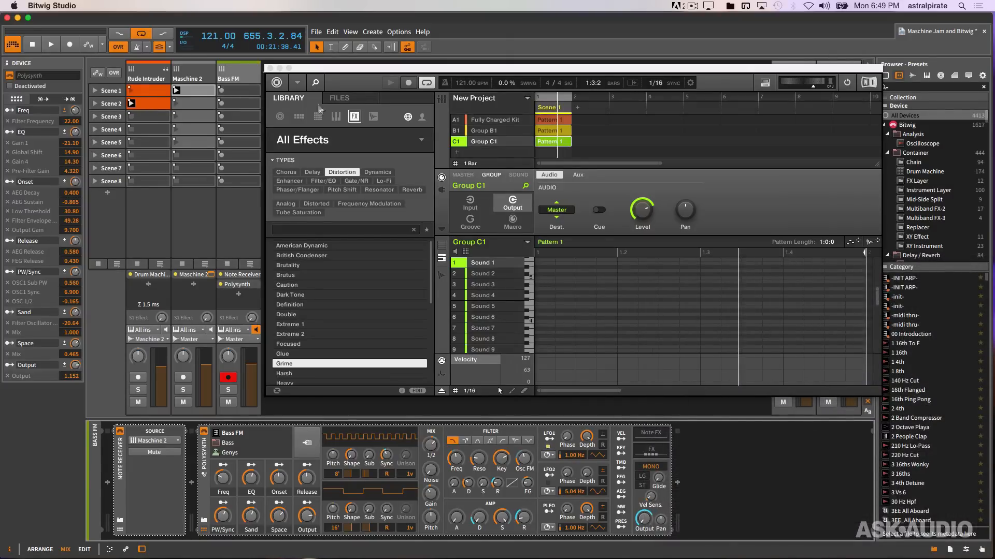
click(117, 479)
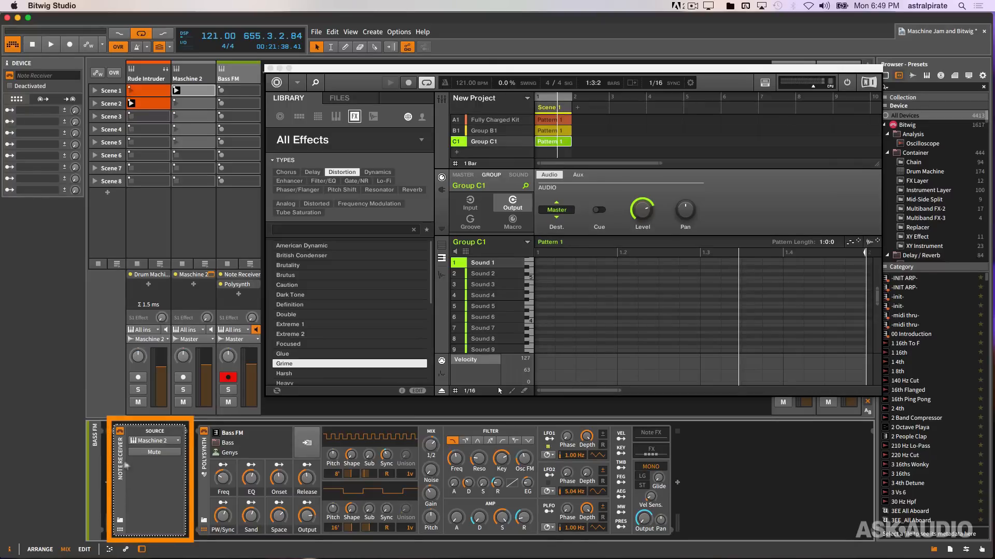
Step: Look through the note effects that can be inserted ahead of the Note Receiver on the Bass FM track
click(107, 483)
click(107, 483)
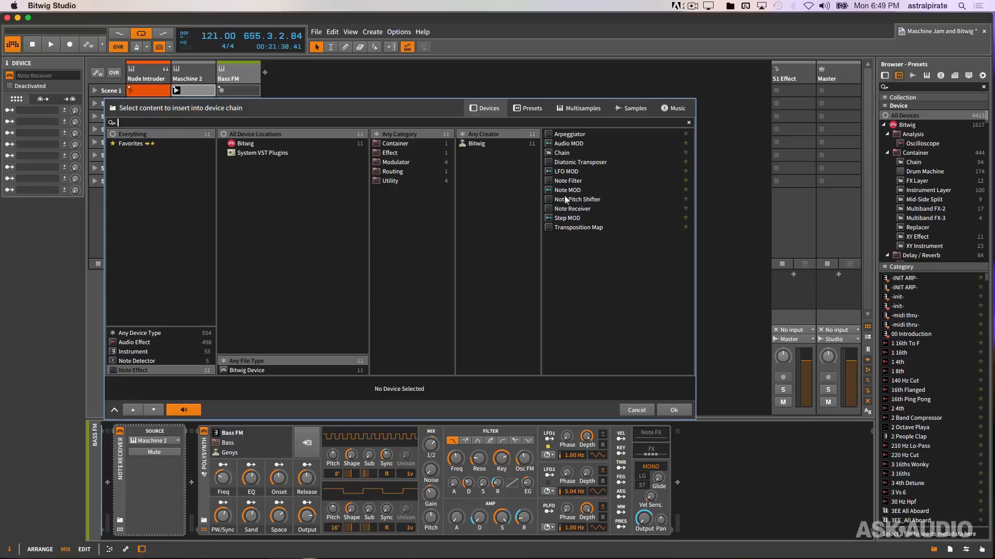
click(630, 411)
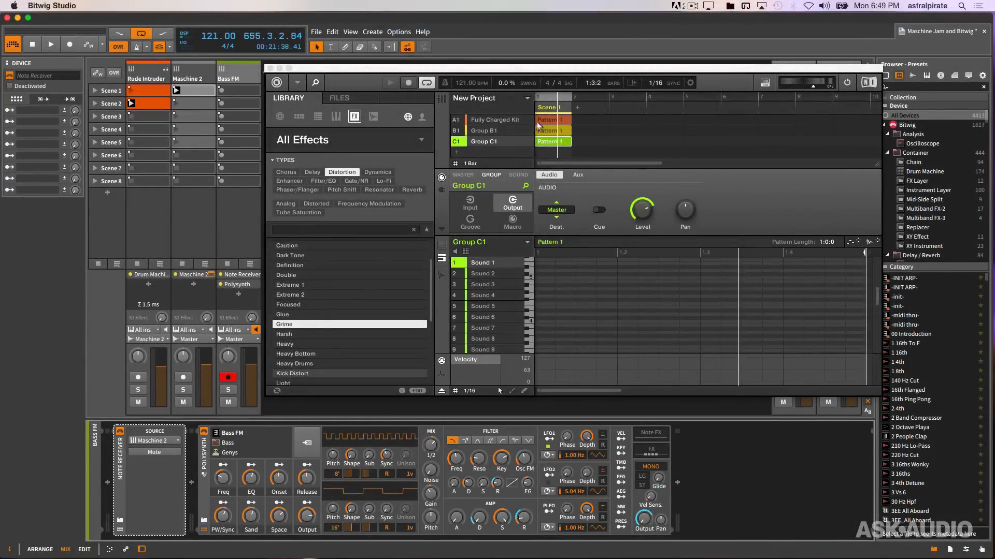
Step: Set the MIDI output destination of Sound 1 in Group C1 to Host
click(509, 175)
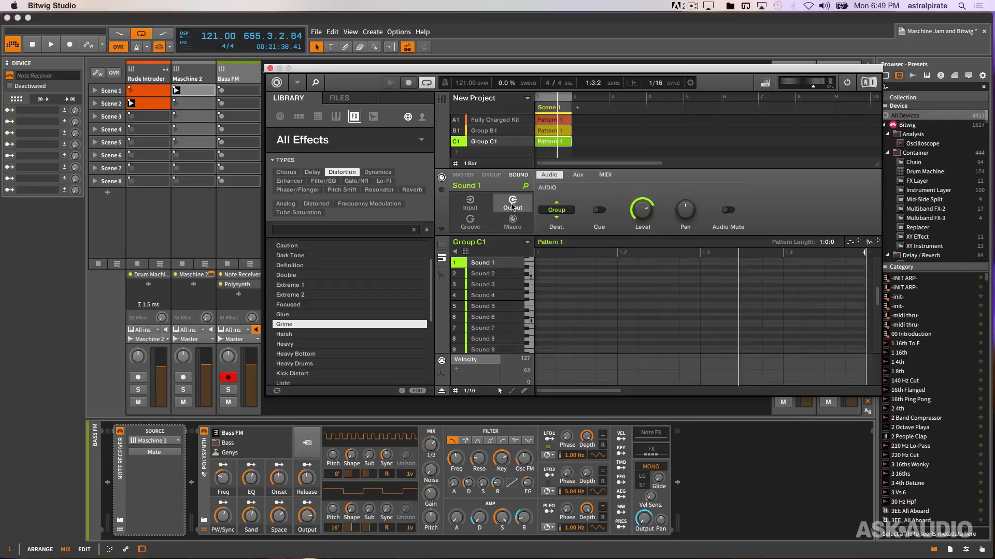
click(605, 176)
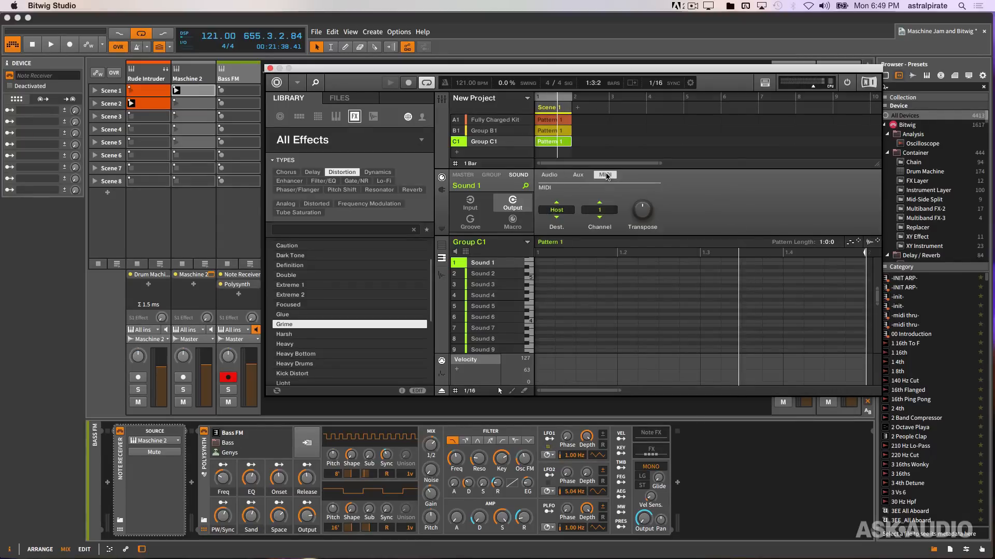
click(556, 210)
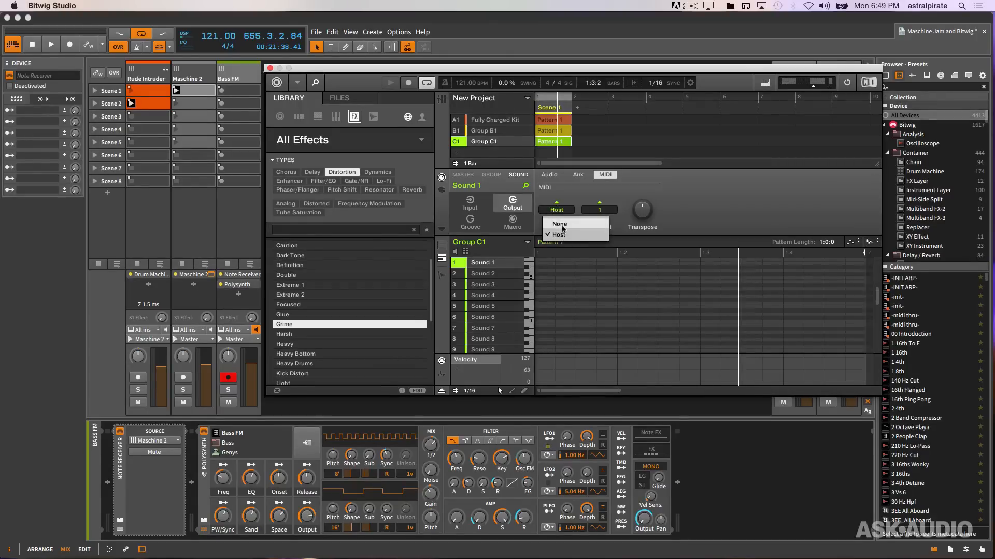
click(581, 235)
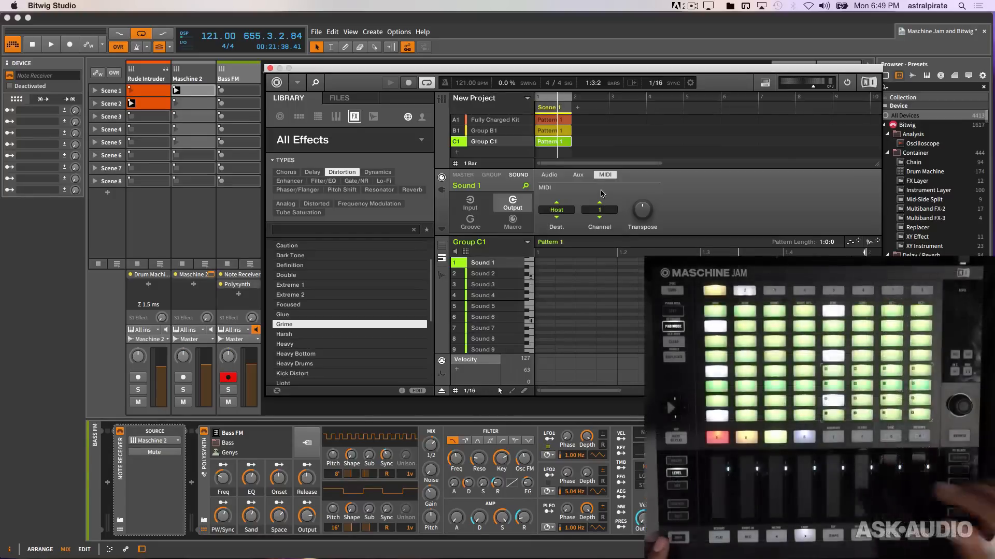